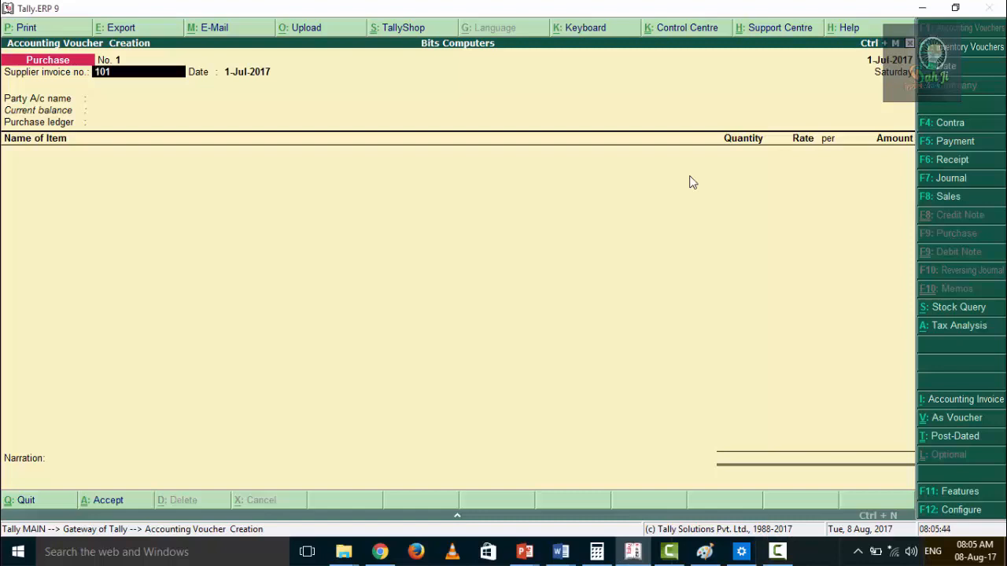
# Step: Keep supplier invoice number 101 dated 1-Jul-2017 and choose Creative Computer Ambala IntraSt Cr as the party account
pyautogui.press('Return')
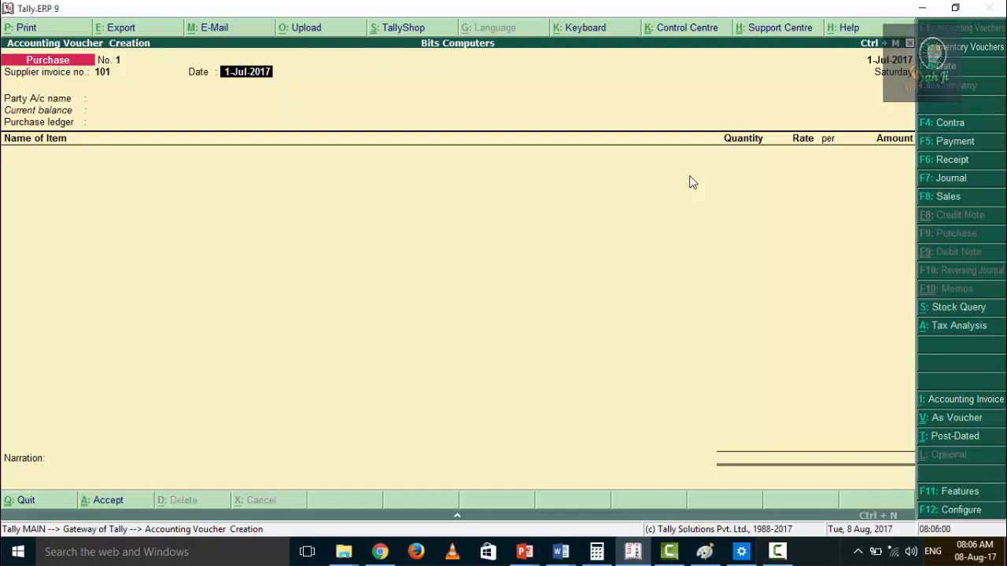
pyautogui.press('Return')
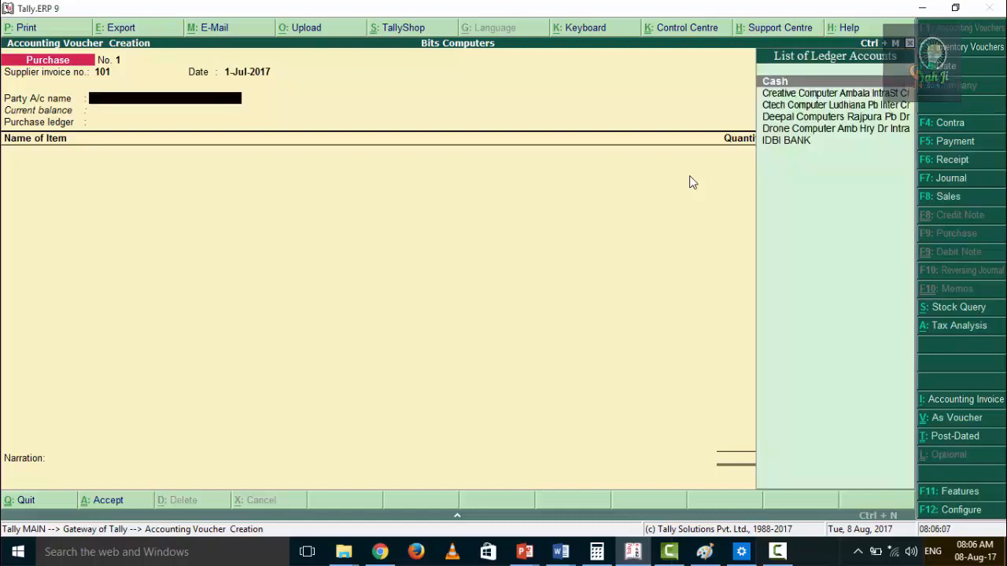
pyautogui.hotkey('alt', 'Tab')
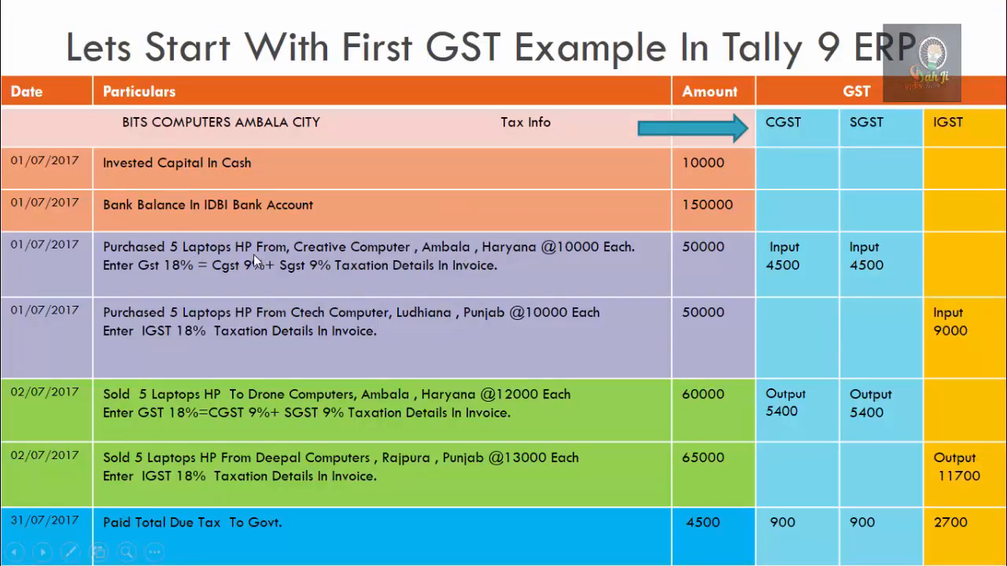
pyautogui.hotkey('alt', 'Tab')
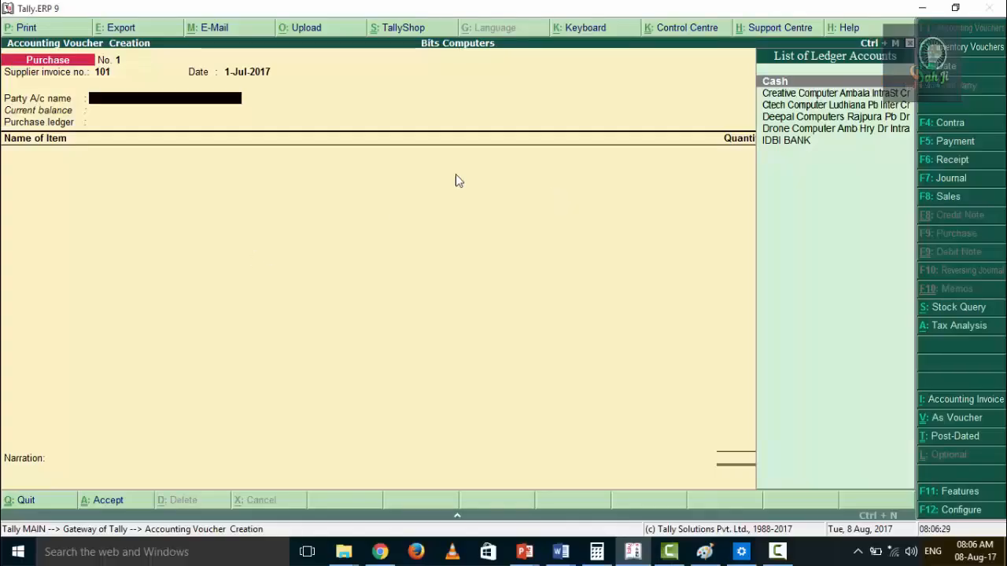
pyautogui.click(784, 94)
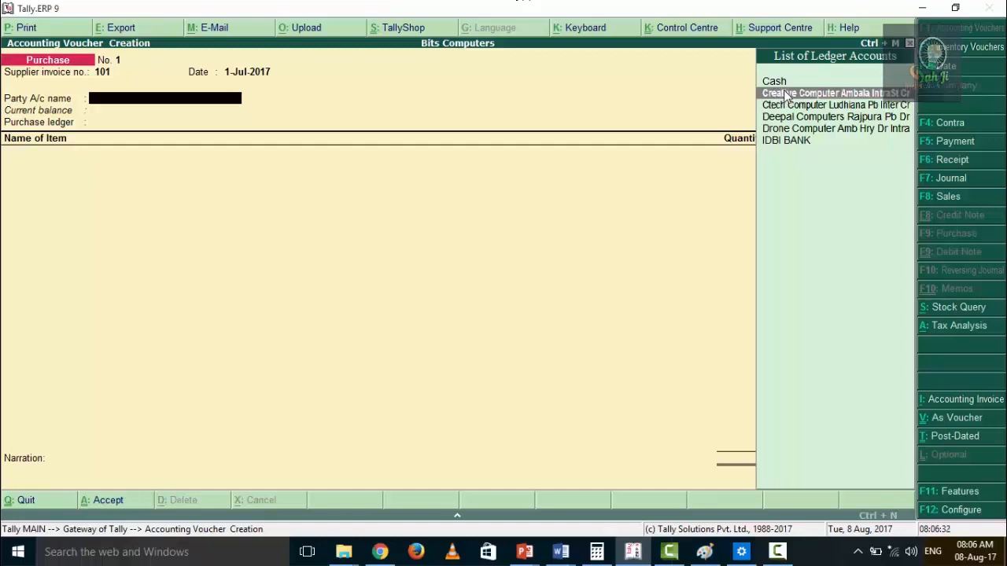
pyautogui.click(777, 98)
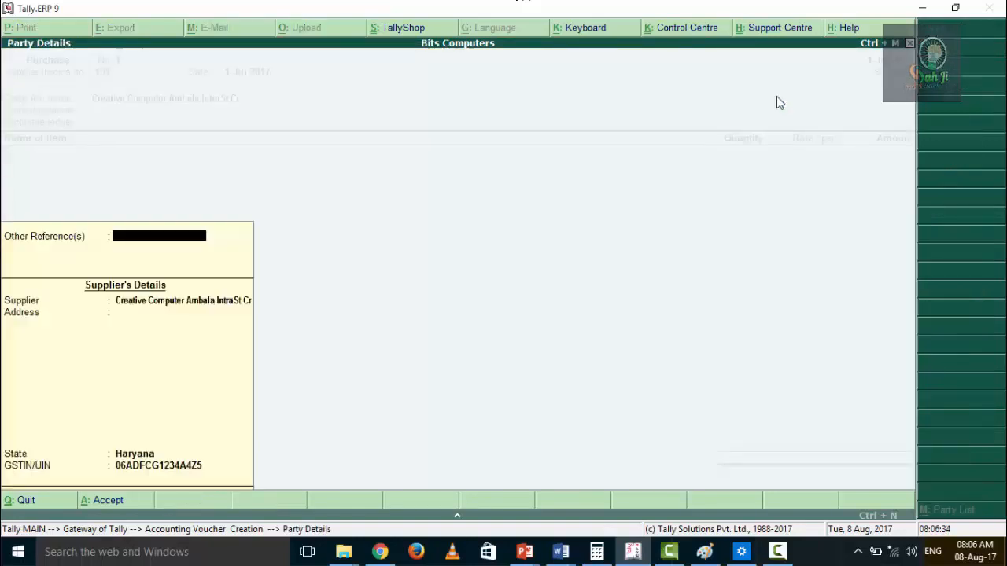
# Step: Accept the supplier's details with Haryana as the state and choose Purchase Intra State Local Hry as the purchase ledger
pyautogui.press('Return')
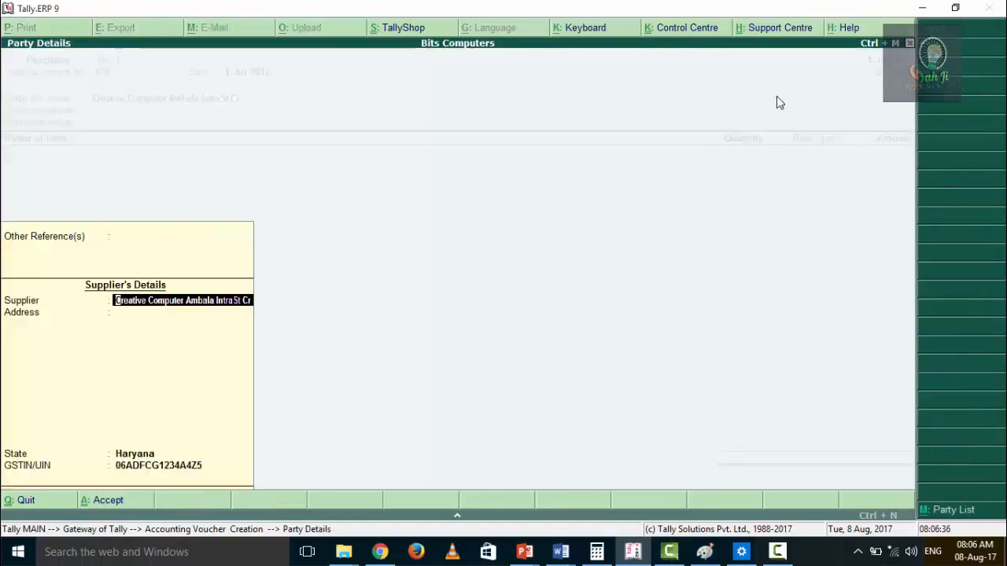
pyautogui.press('Return')
pyautogui.press('Return')
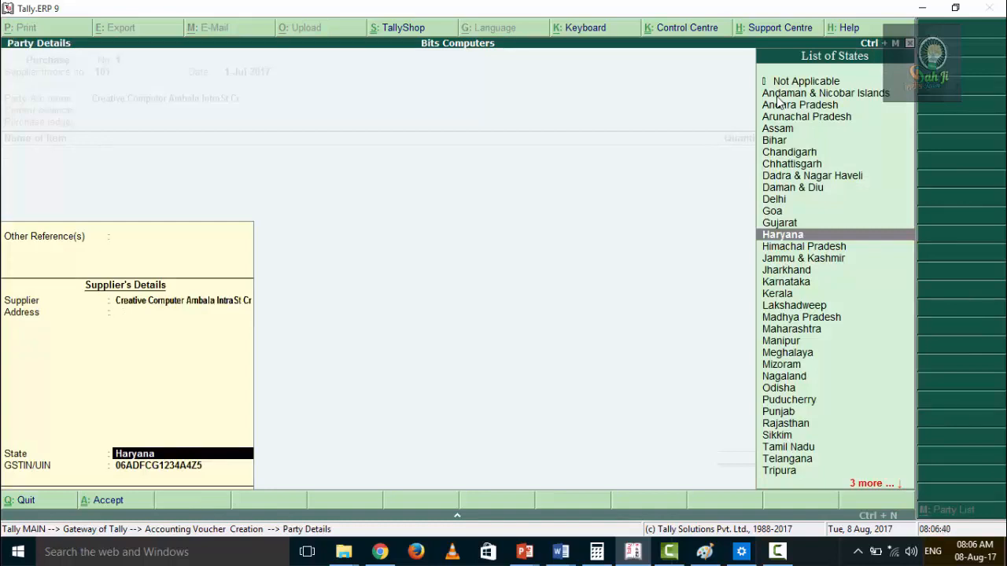
pyautogui.press('Return')
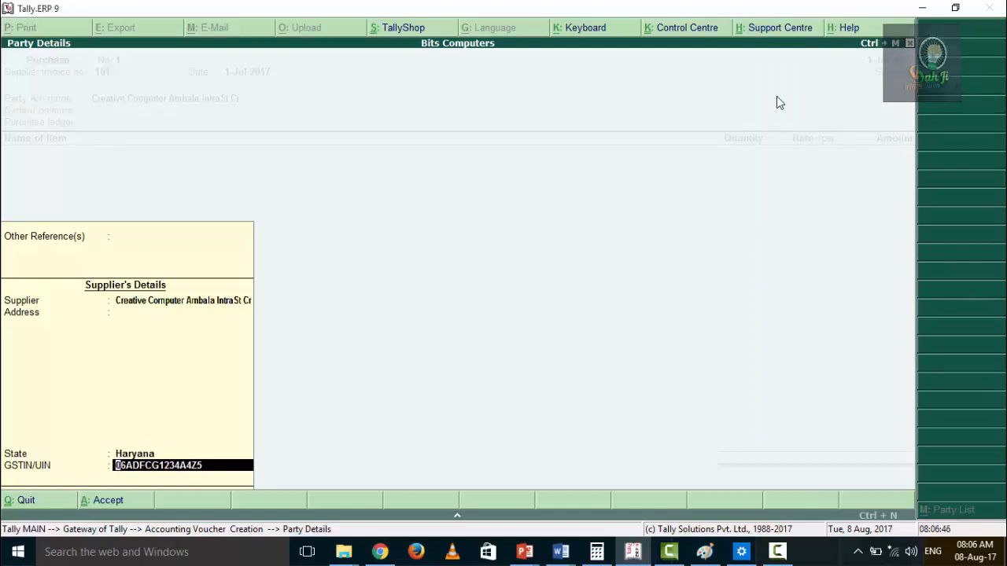
pyautogui.press('Return')
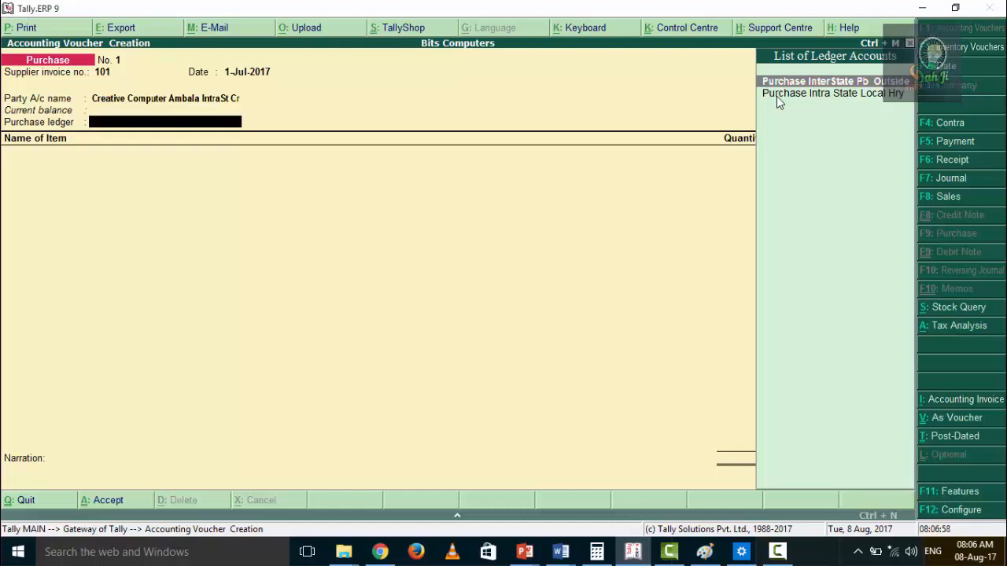
pyautogui.press('Down')
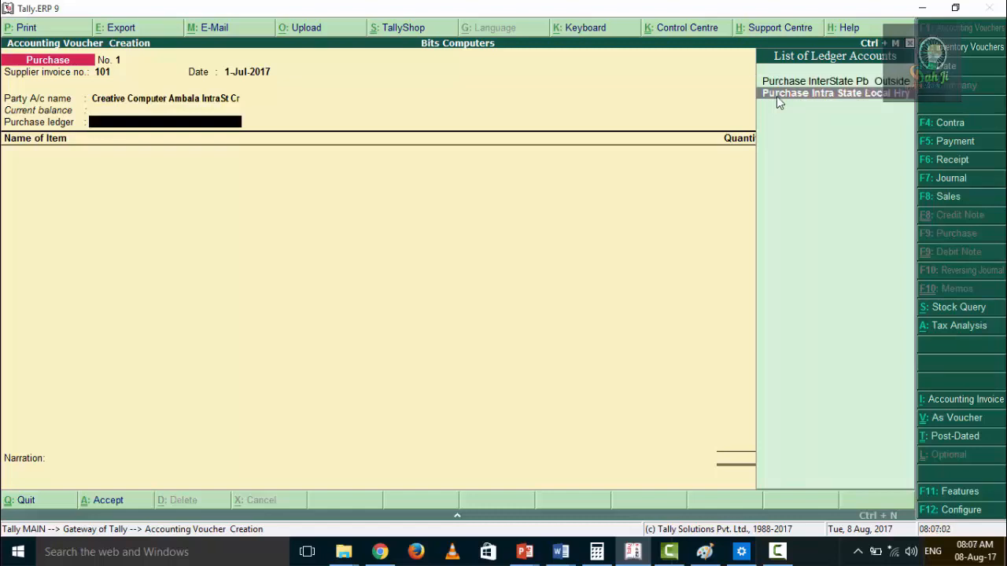
pyautogui.press('Return')
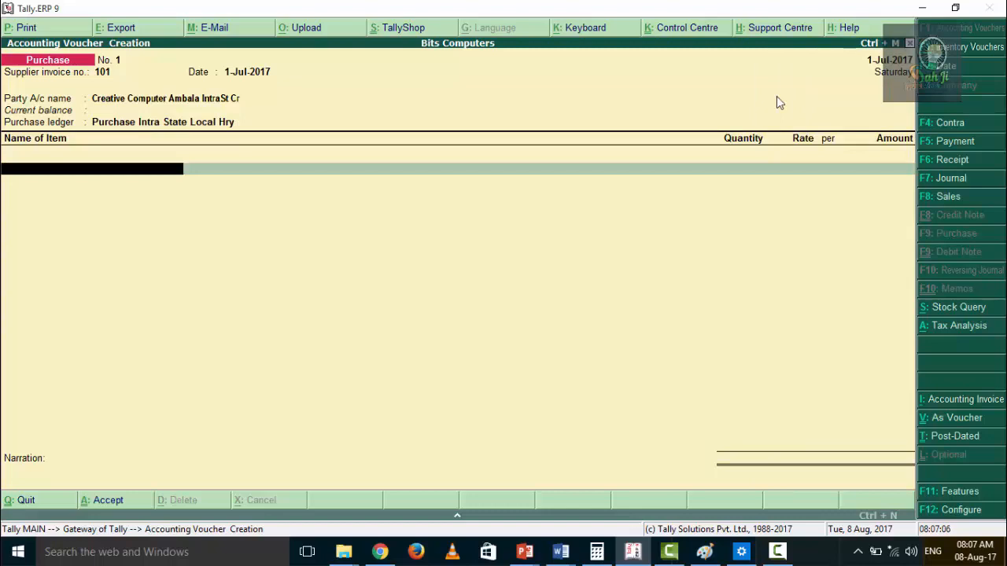
# Step: Add the stock item Hp Laptop with a quantity of 5 pcs at a rate of 10,000 and finish the item list
pyautogui.write('HP')
pyautogui.press('Return')
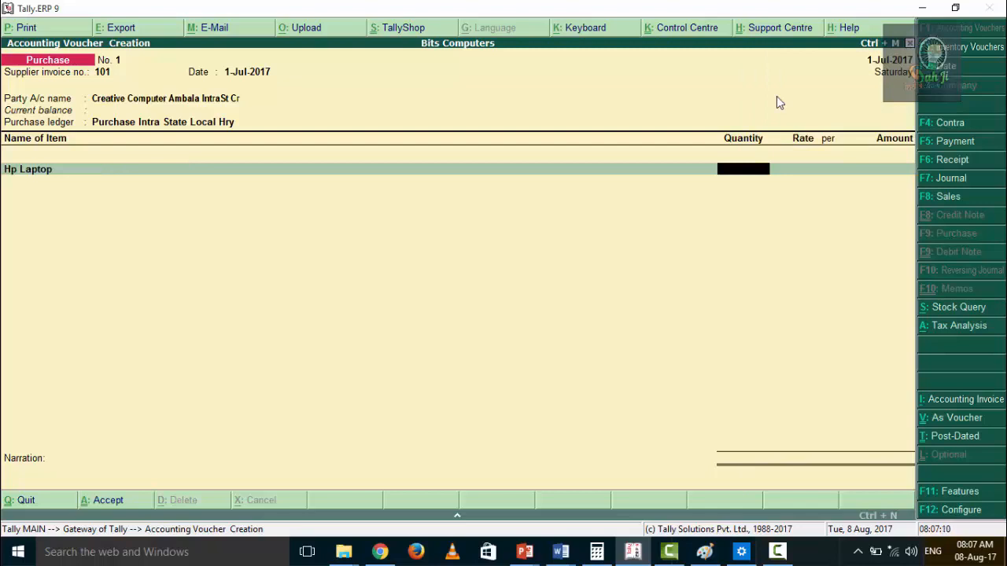
pyautogui.write('5')
pyautogui.press('Return')
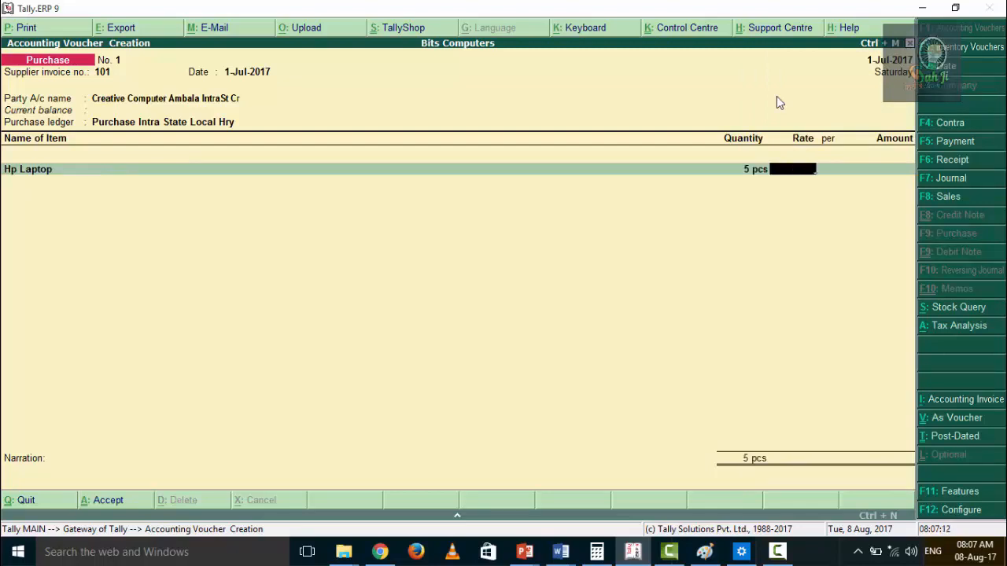
pyautogui.write('10000')
pyautogui.press('Return')
pyautogui.press('Return')
pyautogui.press('Return')
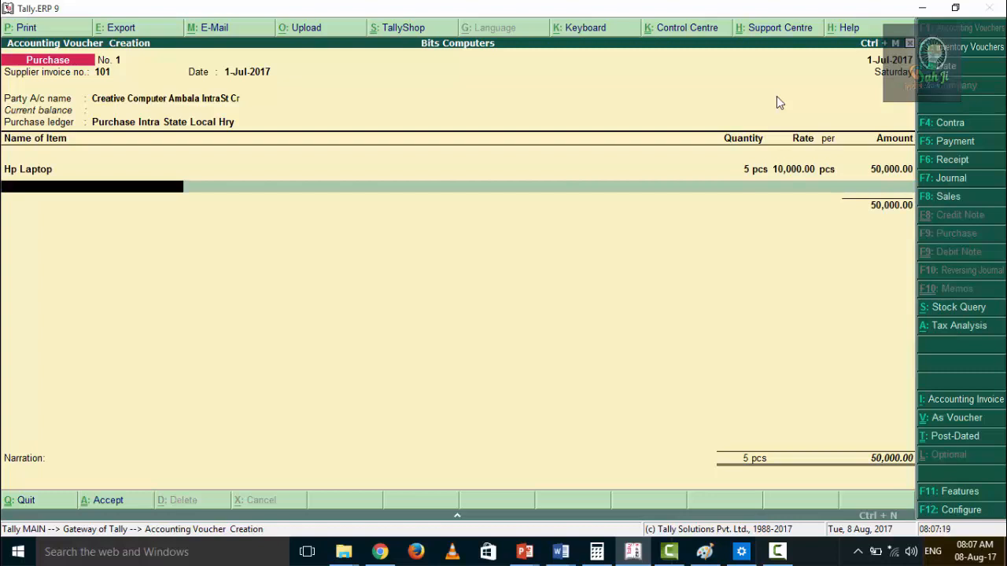
pyautogui.press('Return')
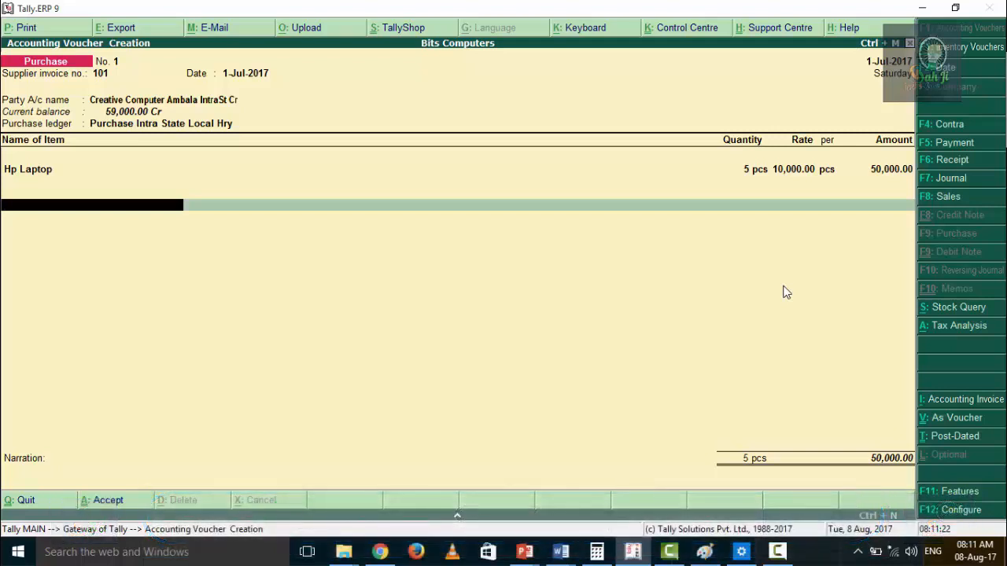
# Step: Check the voucher's tax analysis and add the CGST and SGST ledgers below the laptop item
pyautogui.hotkey('alt', 'a')
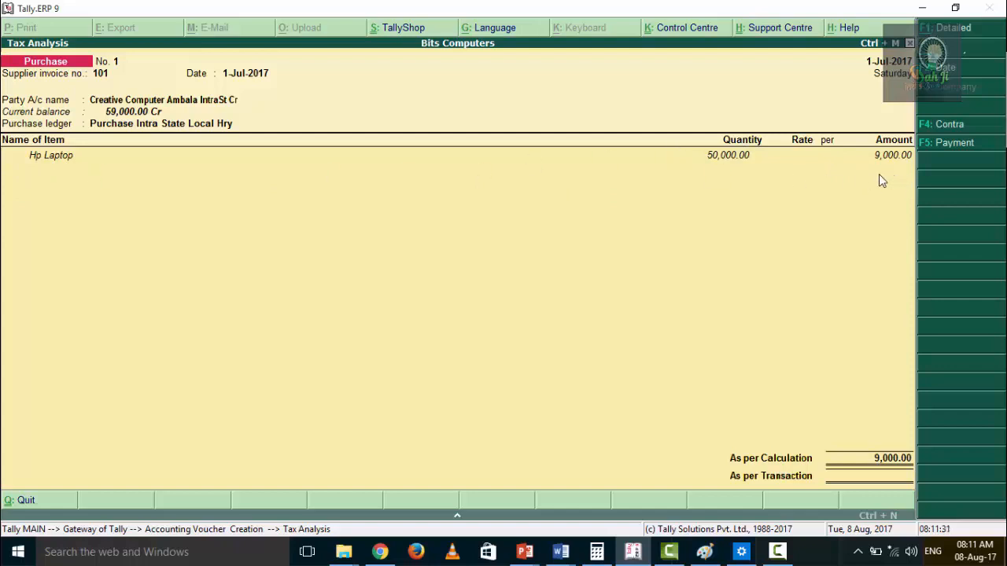
pyautogui.press('Escape')
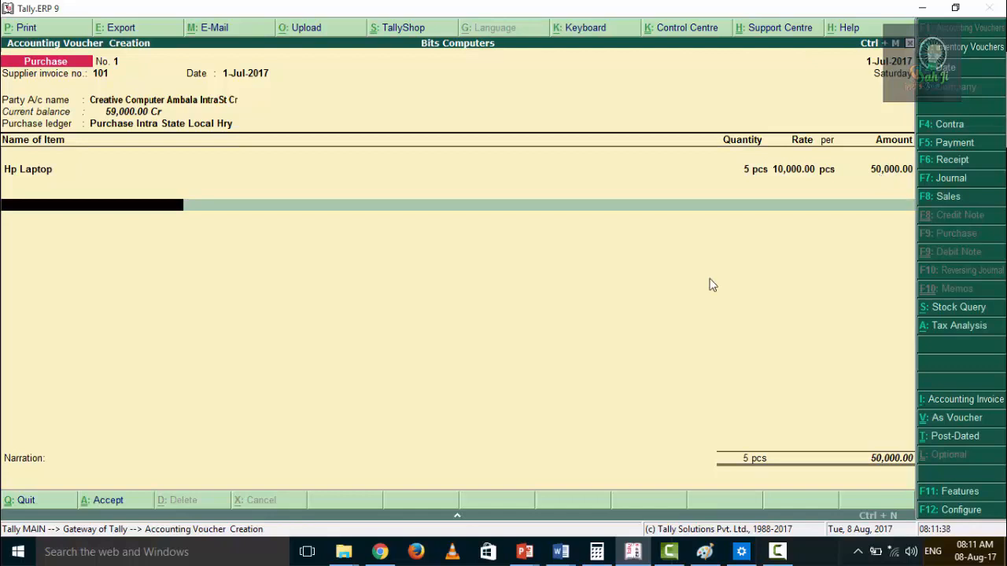
pyautogui.write('C')
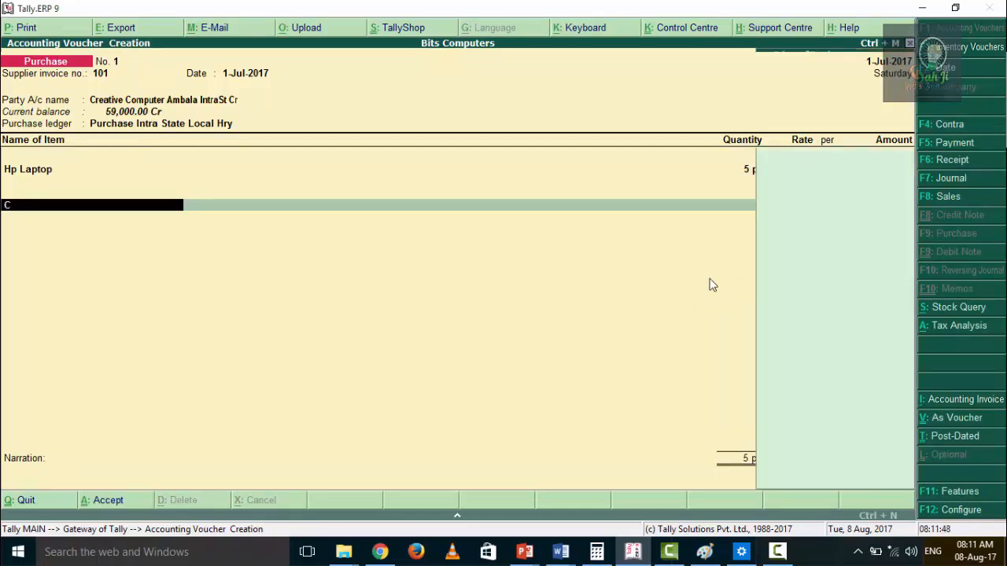
pyautogui.press('Return')
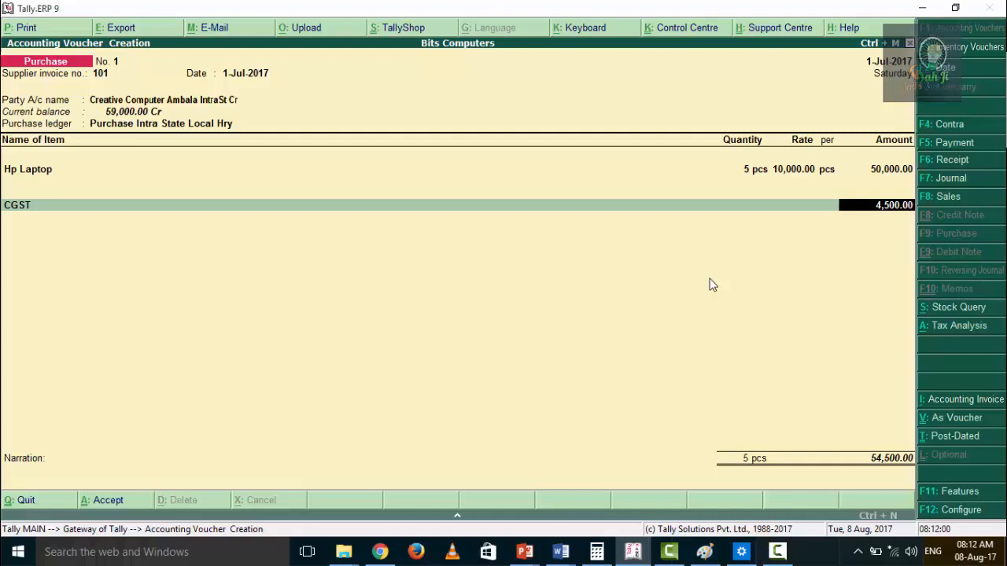
pyautogui.press('Return')
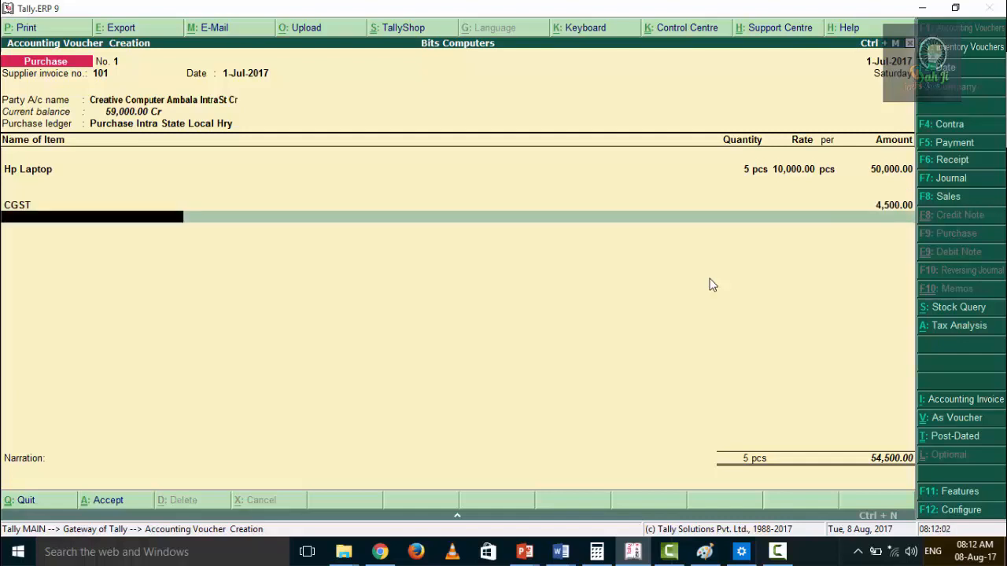
pyautogui.write('S')
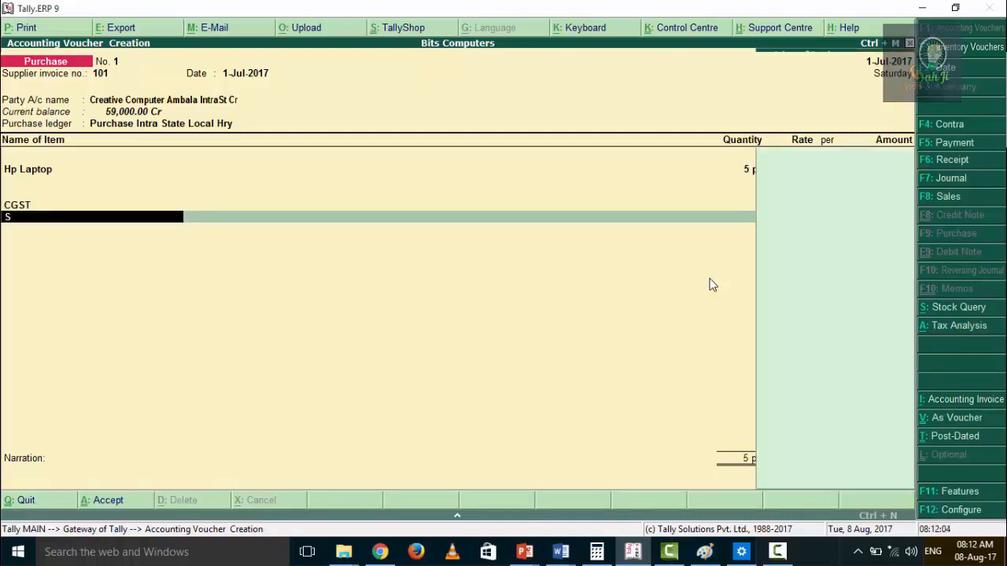
pyautogui.press('Return')
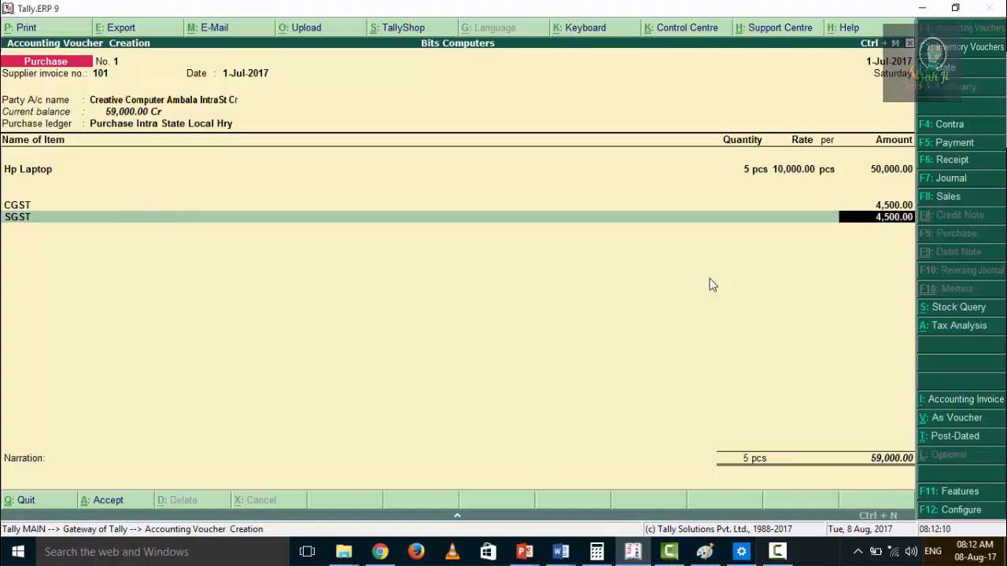
pyautogui.press('Return')
pyautogui.press('Return')
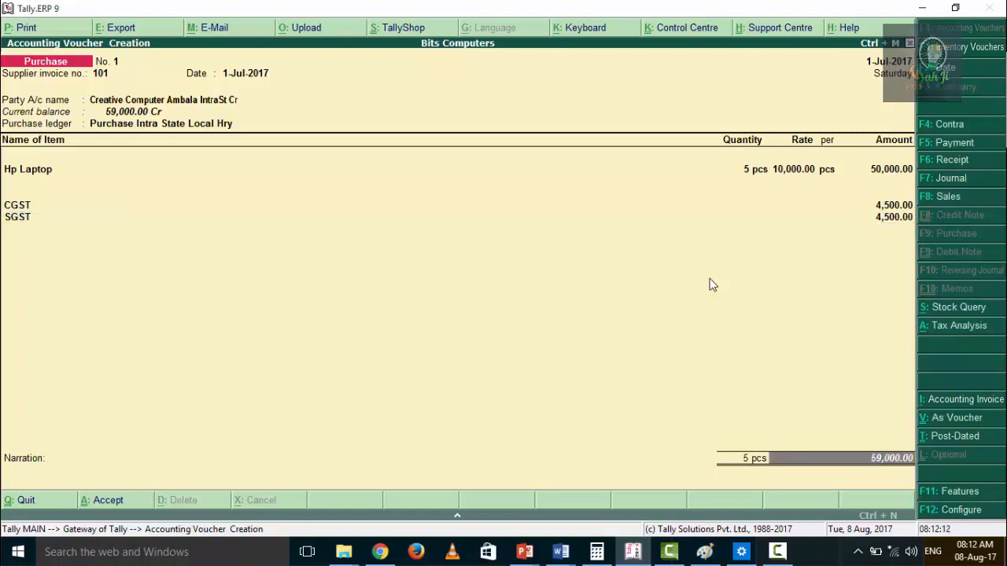
# Step: Leave the narration empty and save the purchase voucher for Creative Computer
pyautogui.press('Return')
pyautogui.press('Return')
pyautogui.press('Return')
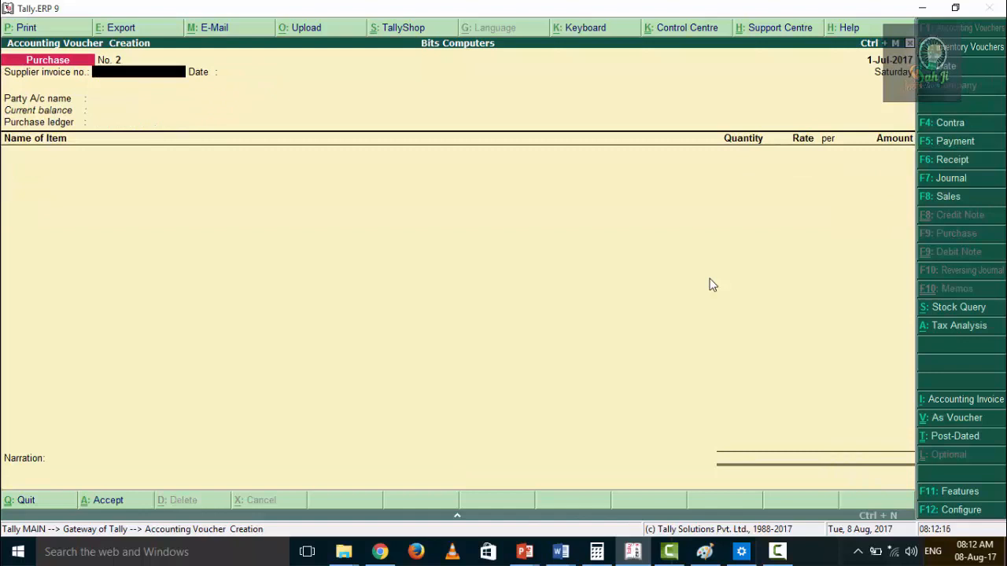
# Step: Consult the exercise slide, enter supplier invoice number 103 dated 1-Jul-2017 and choose Ctech Computer Ludhiana Pb Inter Cr as the party account
pyautogui.hotkey('alt', 'Tab')
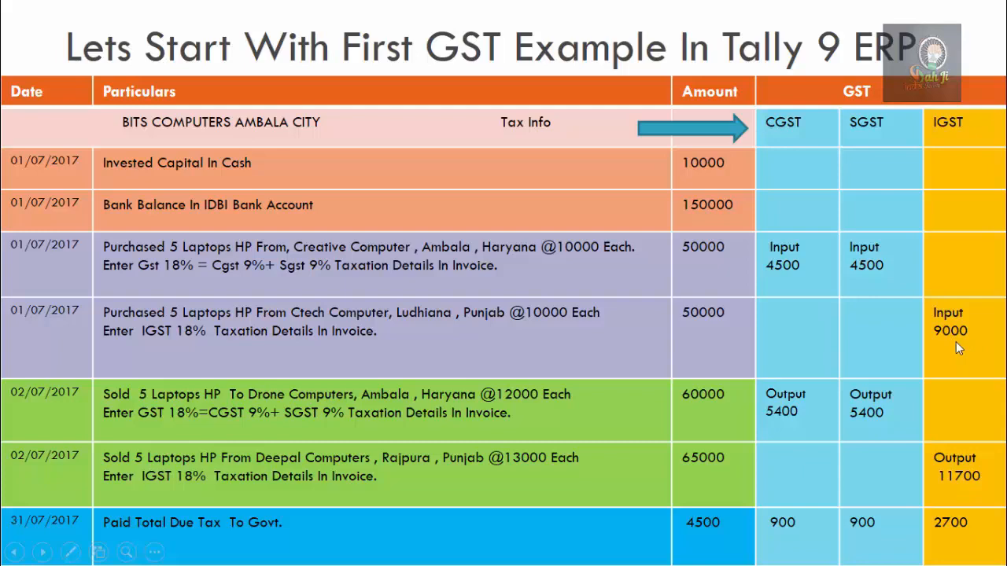
pyautogui.hotkey('alt', 'Tab')
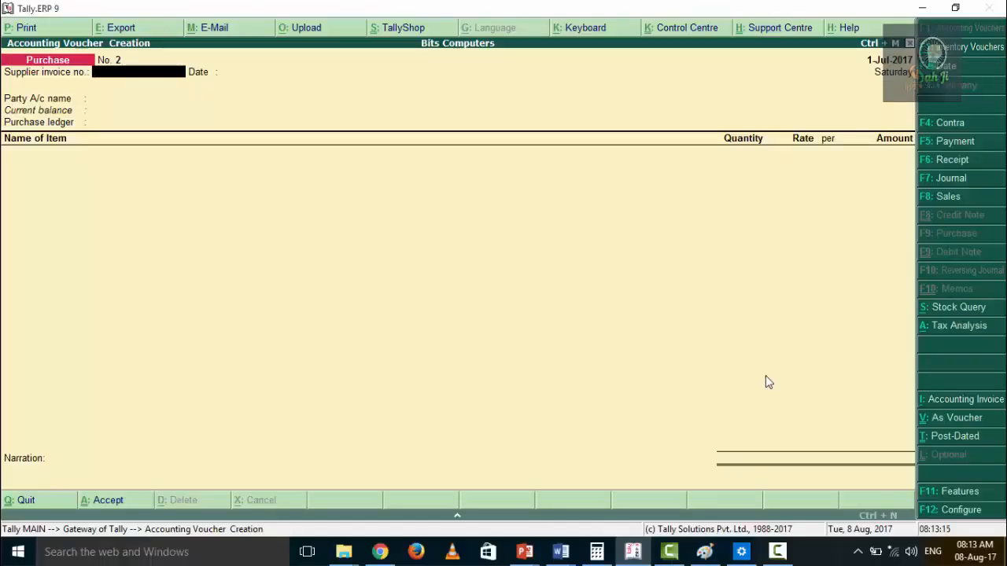
pyautogui.write('103')
pyautogui.press('Return')
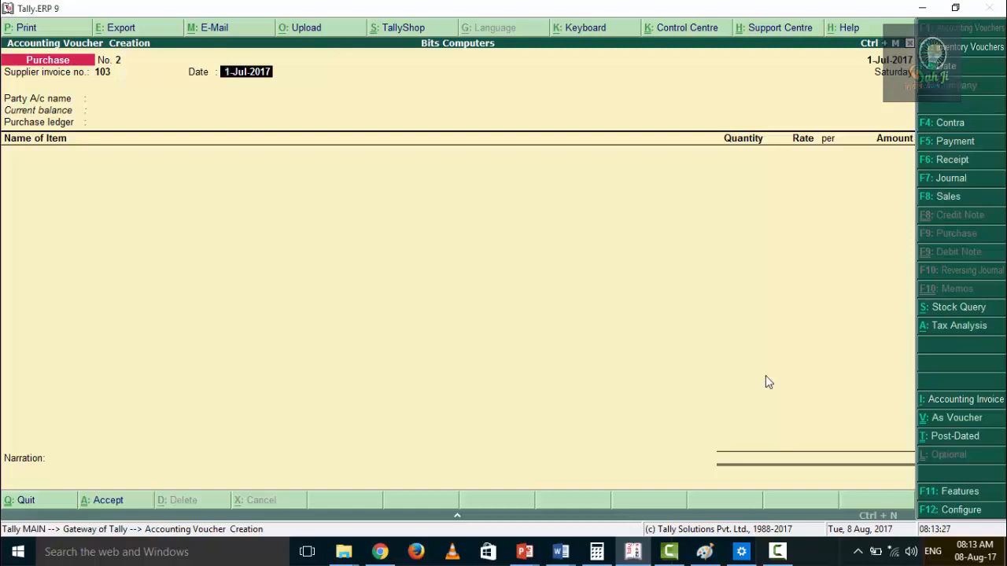
pyautogui.press('Return')
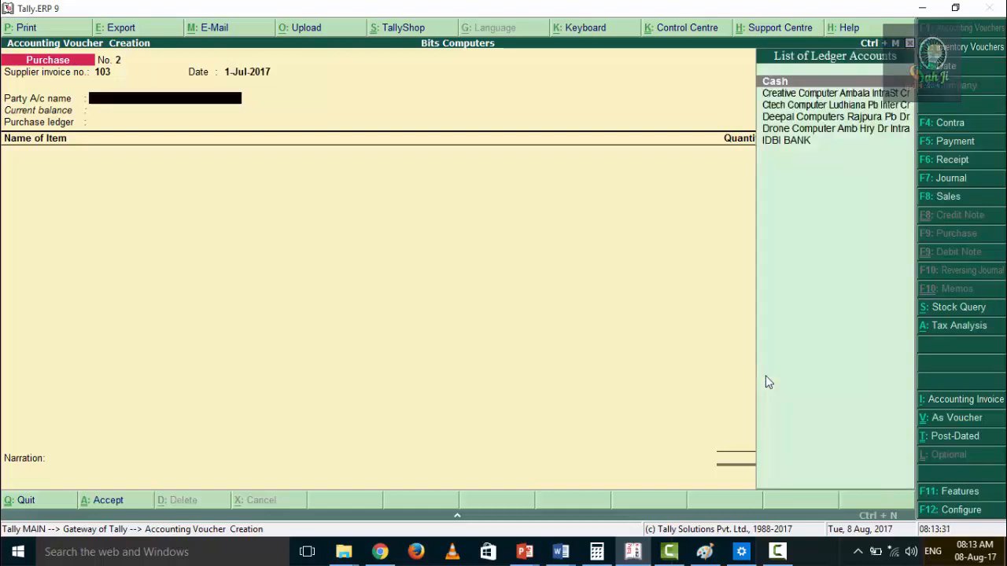
pyautogui.press('Down')
pyautogui.press('Down')
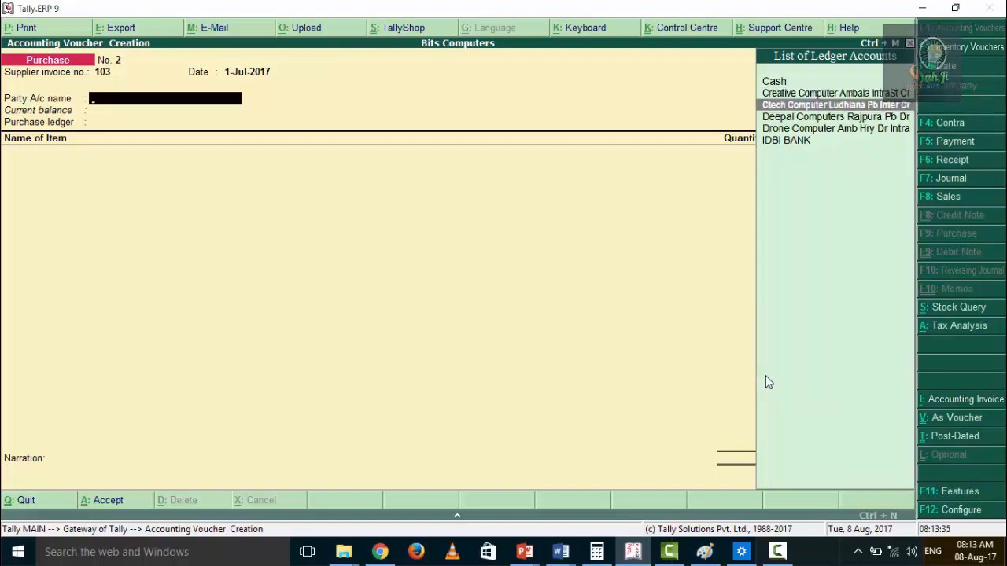
pyautogui.press('Return')
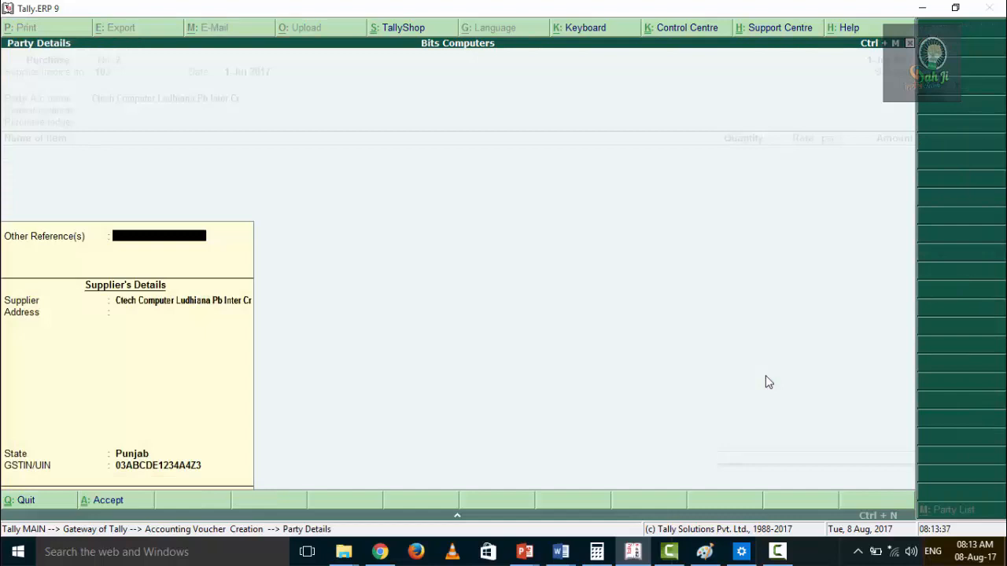
# Step: Accept the supplier's details with Punjab as the state and choose Purchase InterState Pb Outside as the purchase ledger
pyautogui.press('Return')
pyautogui.press('Return')
pyautogui.press('Return')
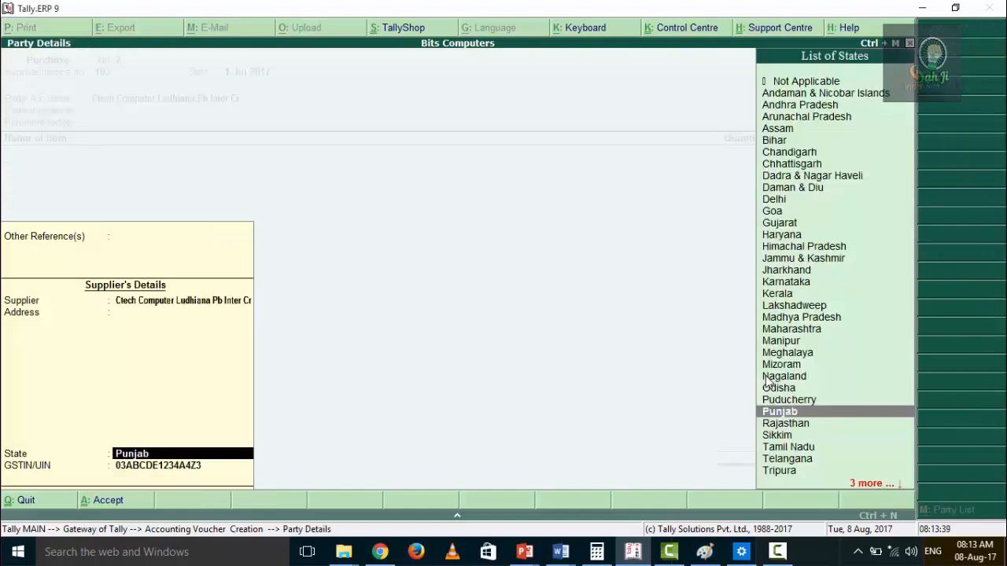
pyautogui.press('Return')
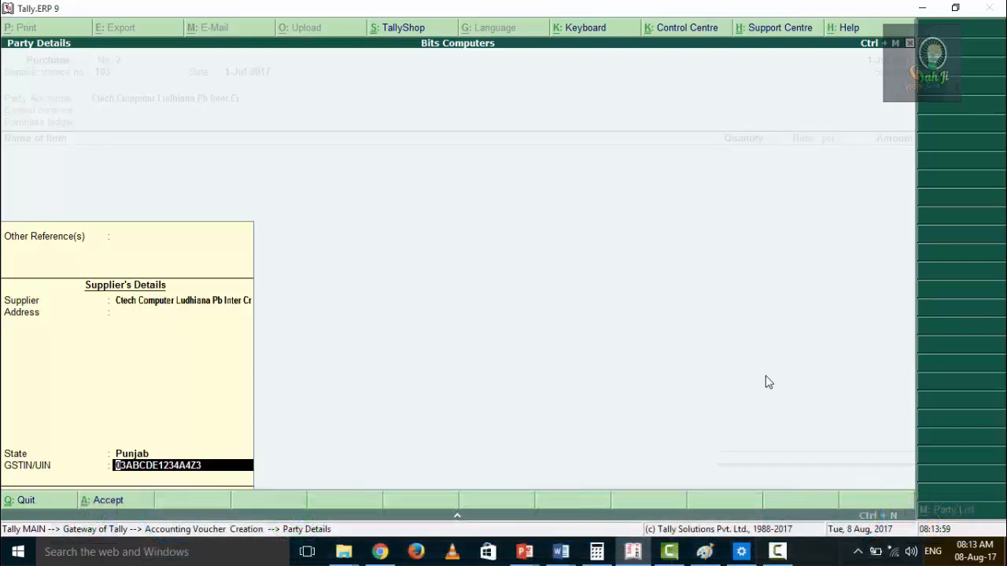
pyautogui.press('Return')
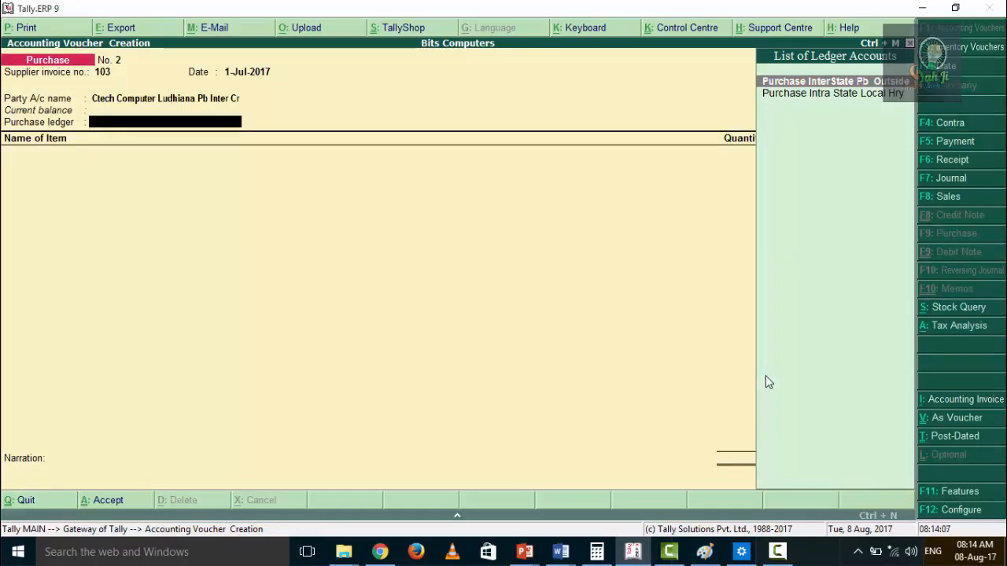
pyautogui.press('Return')
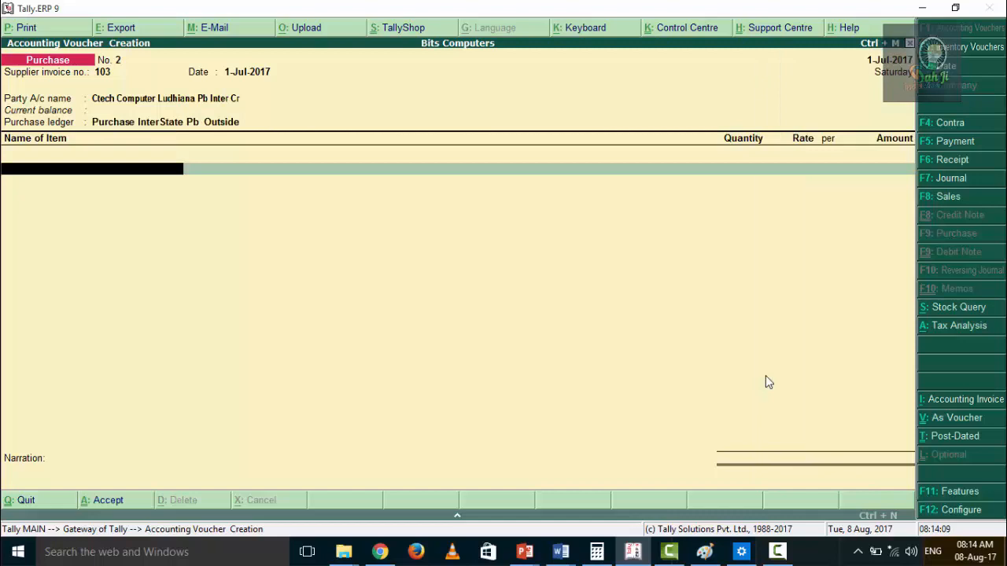
# Step: Add the Hp Laptop item to the voucher with quantity 5 pcs at a rate of 10,000.00 per piece
pyautogui.write('HP')
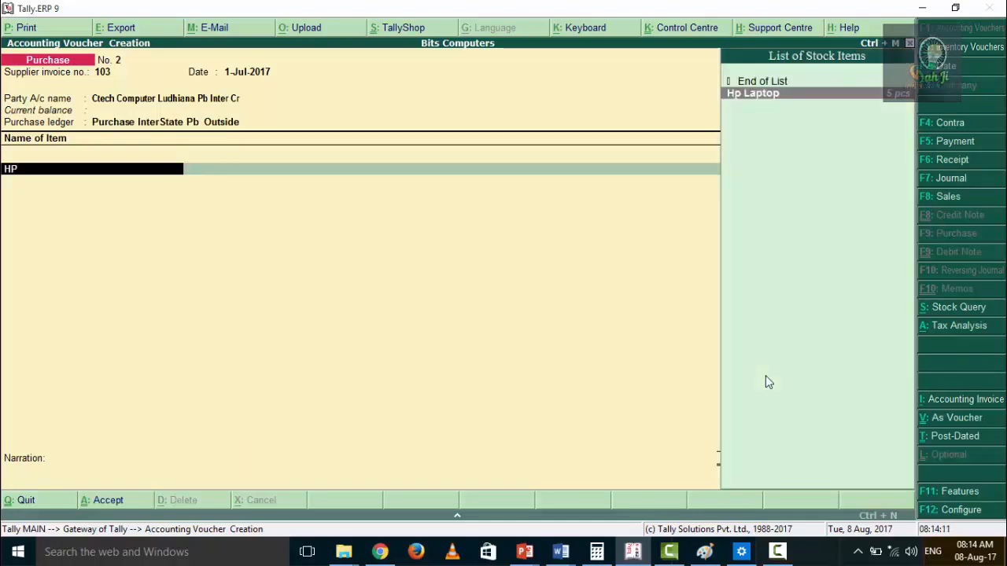
pyautogui.press('Return')
pyautogui.write('5')
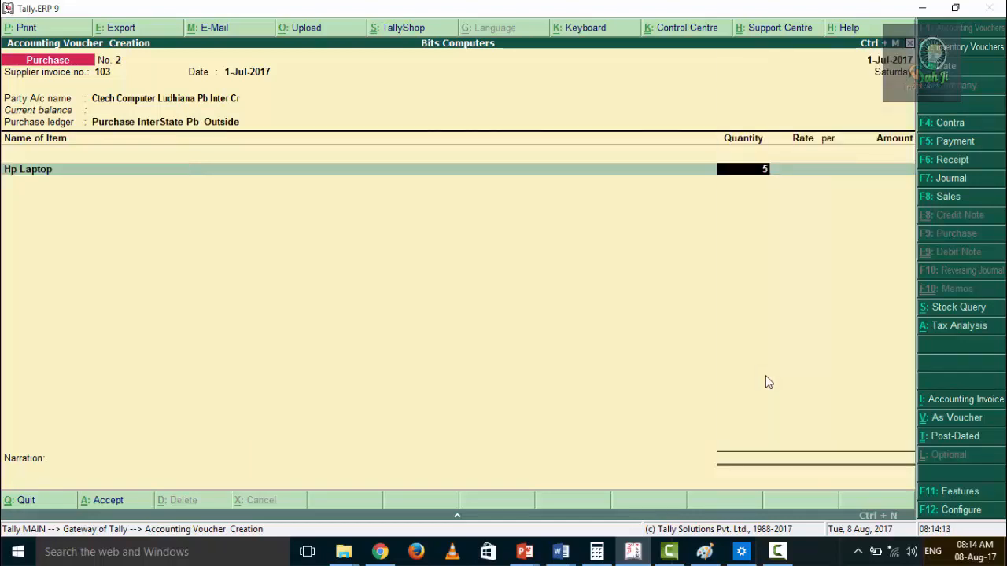
pyautogui.press('Return')
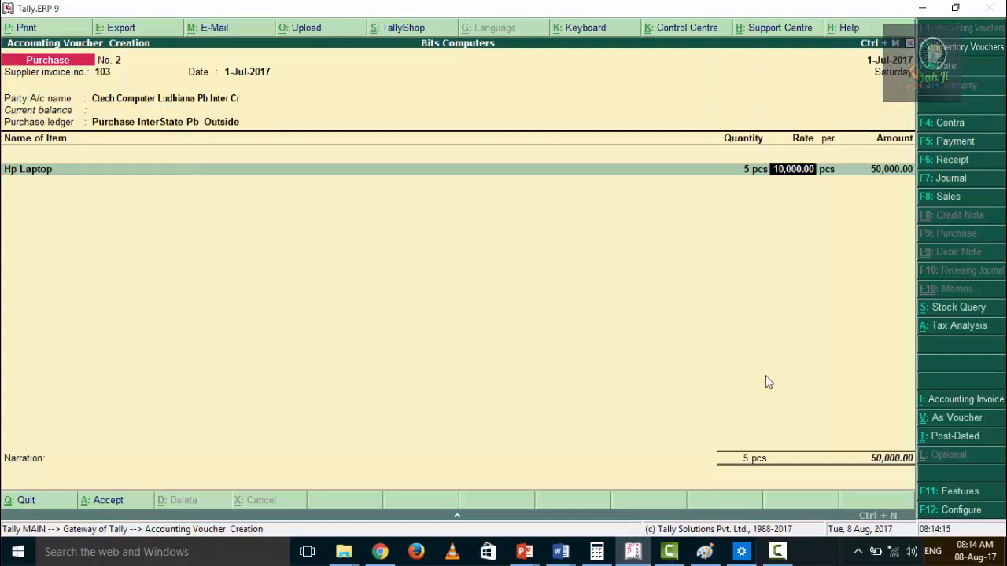
pyautogui.press('Return')
pyautogui.press('Return')
pyautogui.press('Return')
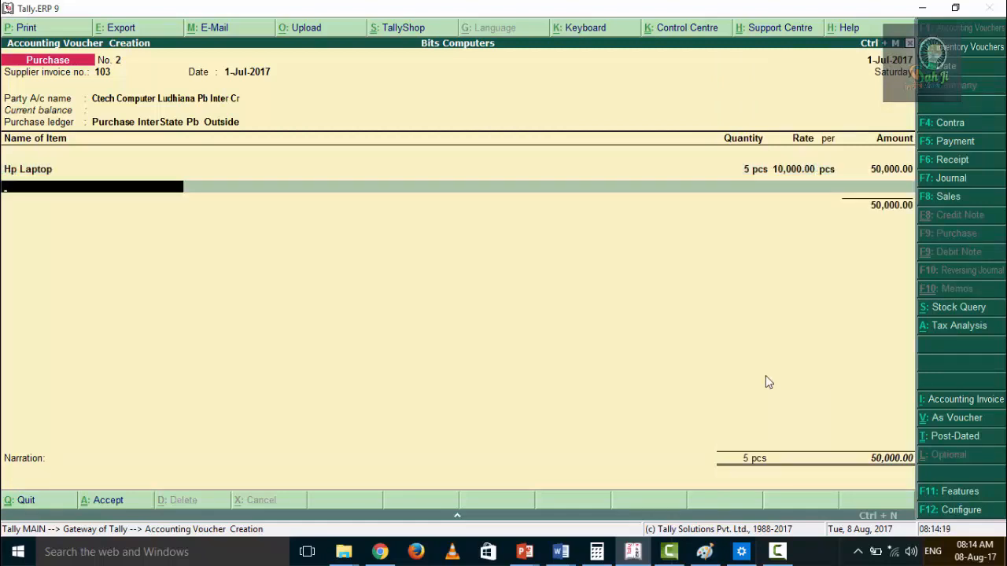
# Step: Check the inter-state voucher's tax analysis and add the IGST ledger below the laptop item with its calculated amount
pyautogui.hotkey('alt', 'a')
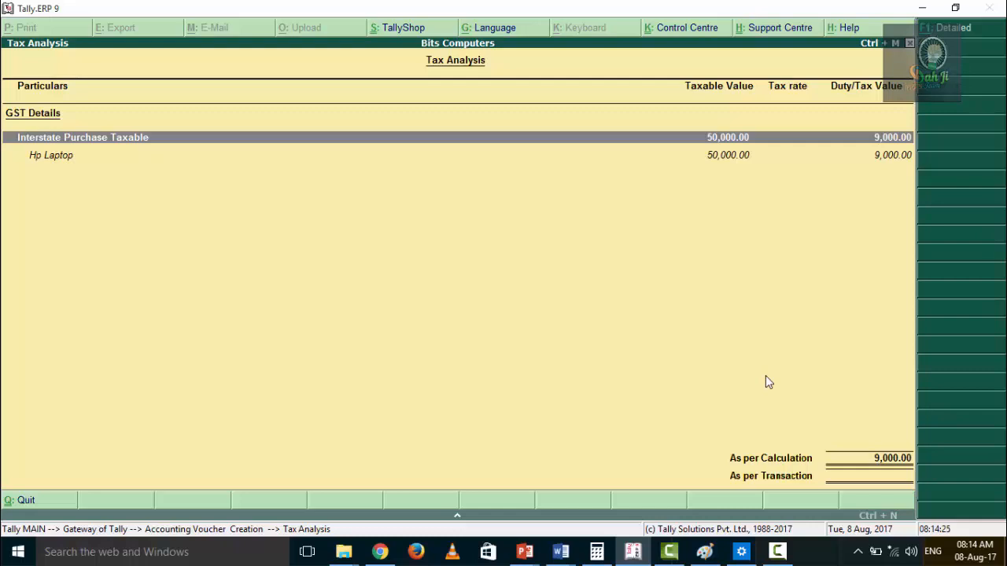
pyautogui.press('Escape')
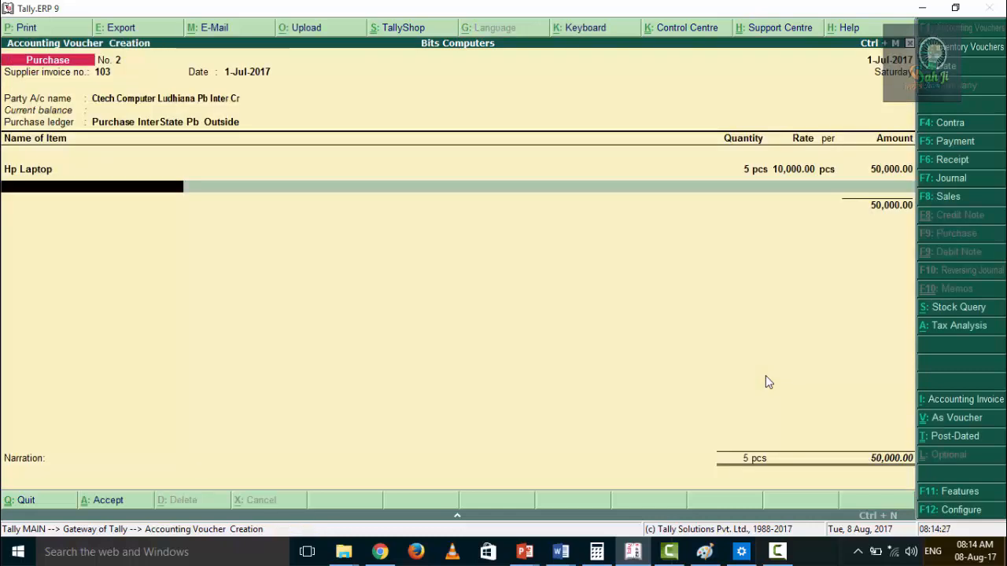
pyautogui.press('Return')
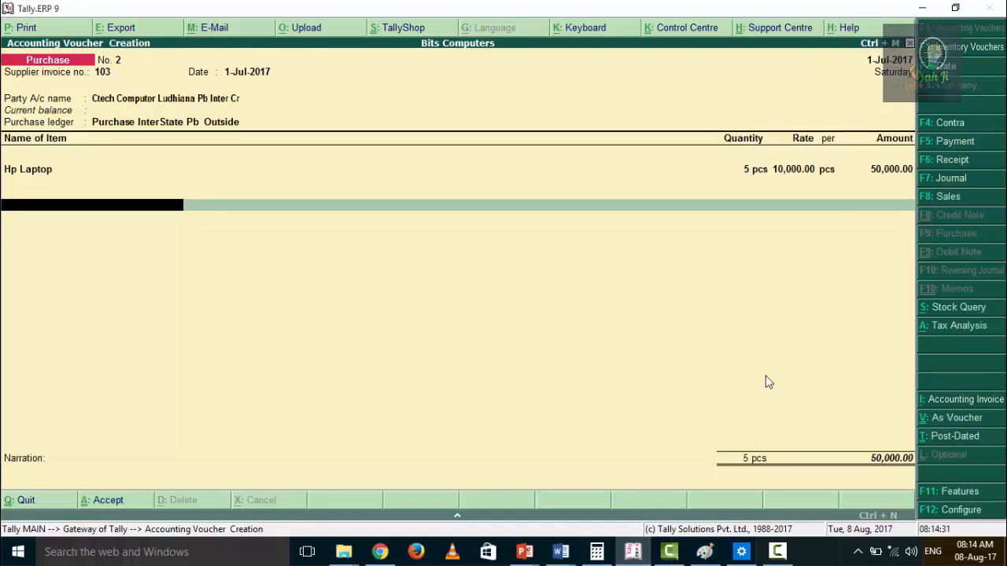
pyautogui.write('IG')
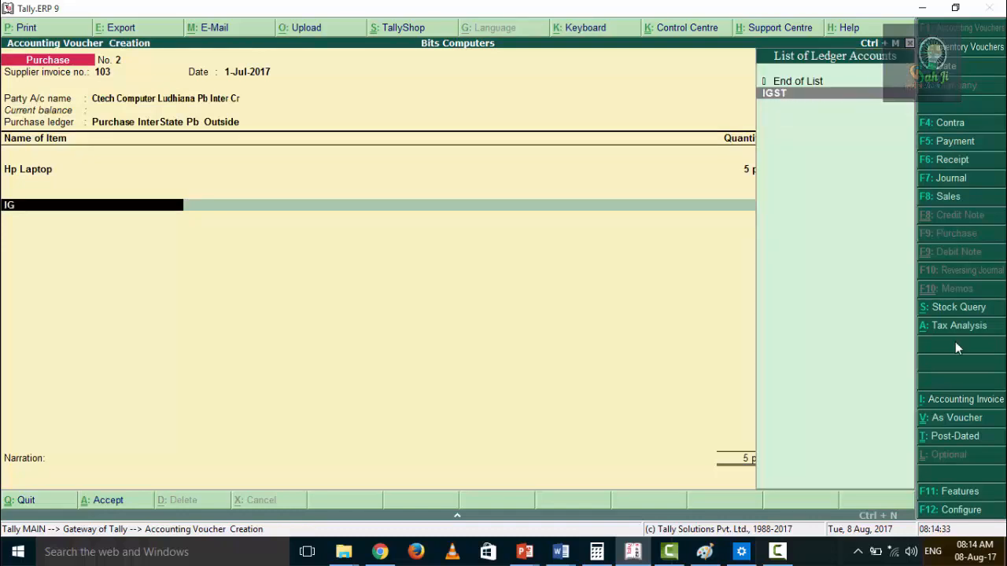
pyautogui.press('Return')
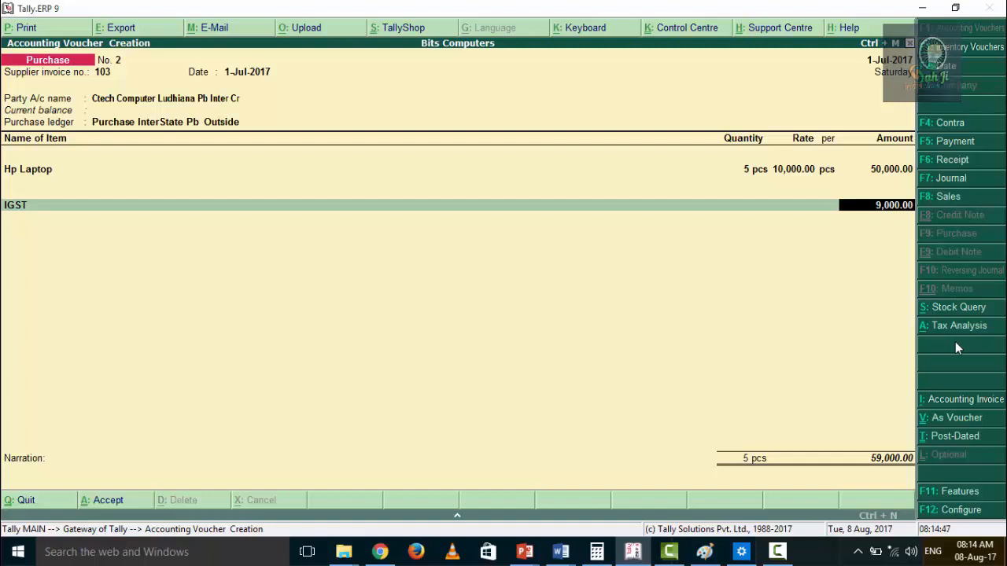
pyautogui.press('Return')
# Step: Finish the ledger entries, leave the narration empty and save the purchase voucher for Ctech Computer
pyautogui.press('Return')
pyautogui.press('Return')
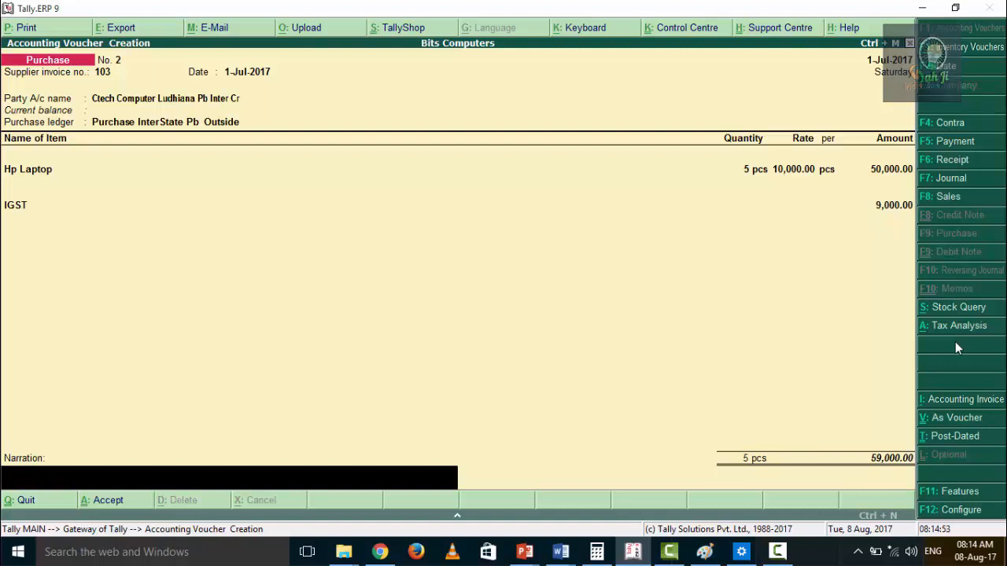
pyautogui.press('Return')
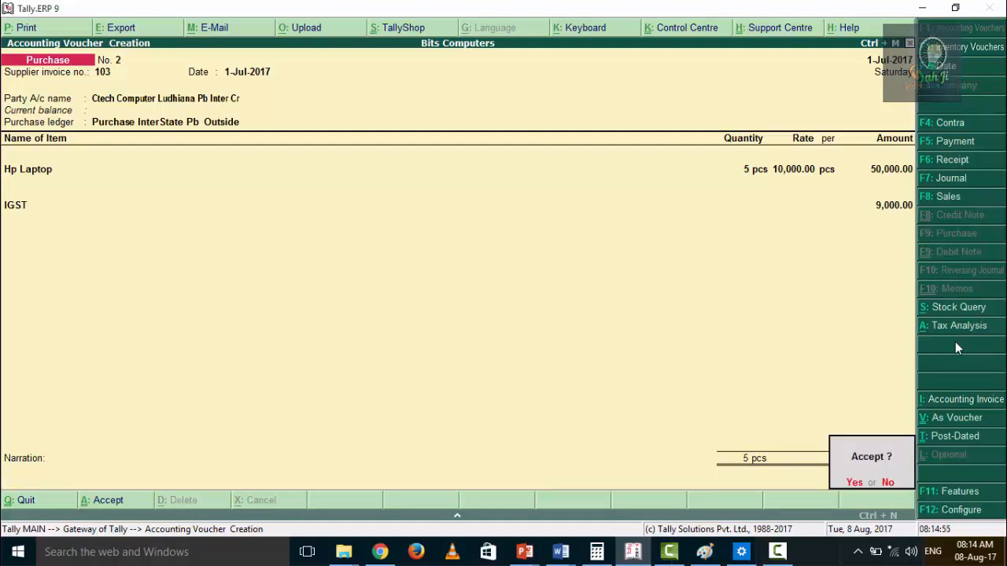
pyautogui.press('Return')
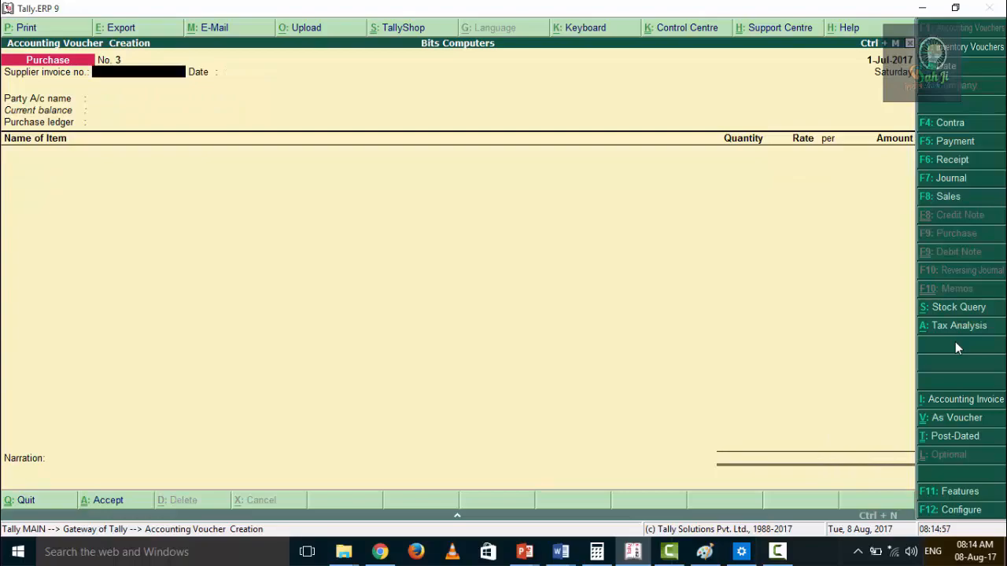